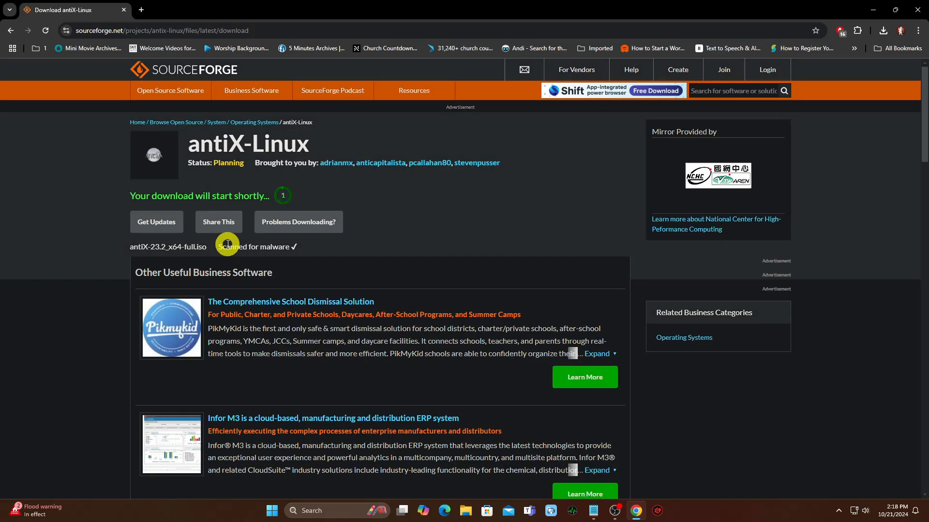
# Check the antiX-23.2_x64-full.iso download in the browser's full download history.
pyautogui.click(890, 31)
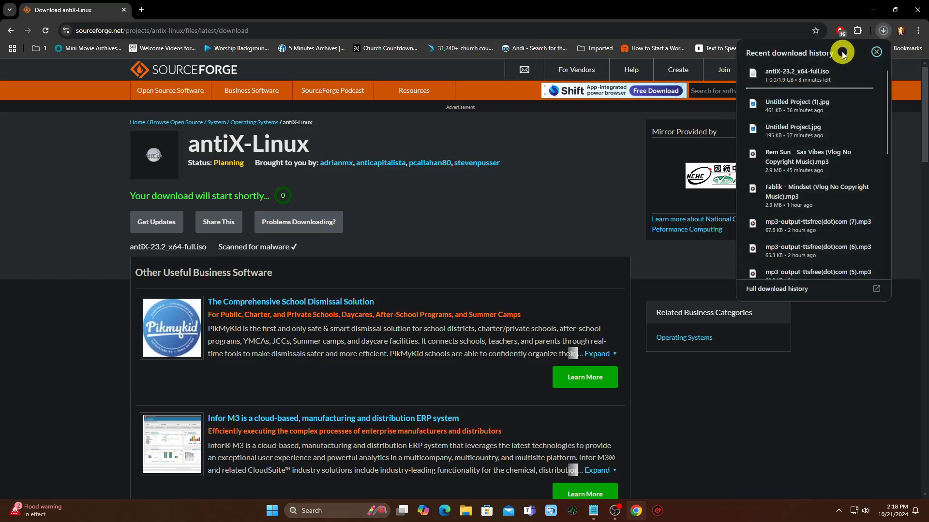
pyautogui.hotkey('ctrl', 'j')
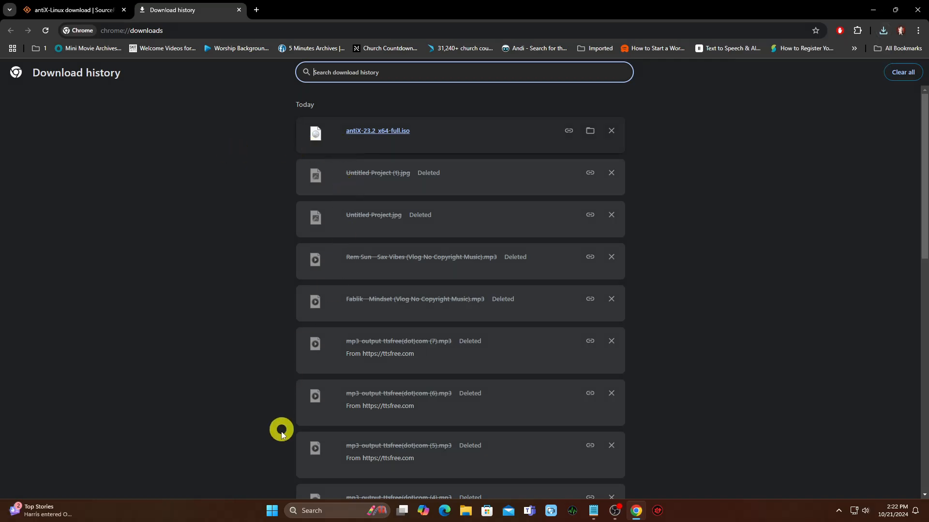
# Find and launch Oracle VM VirtualBox.
pyautogui.click(276, 511)
pyautogui.write('virtu')
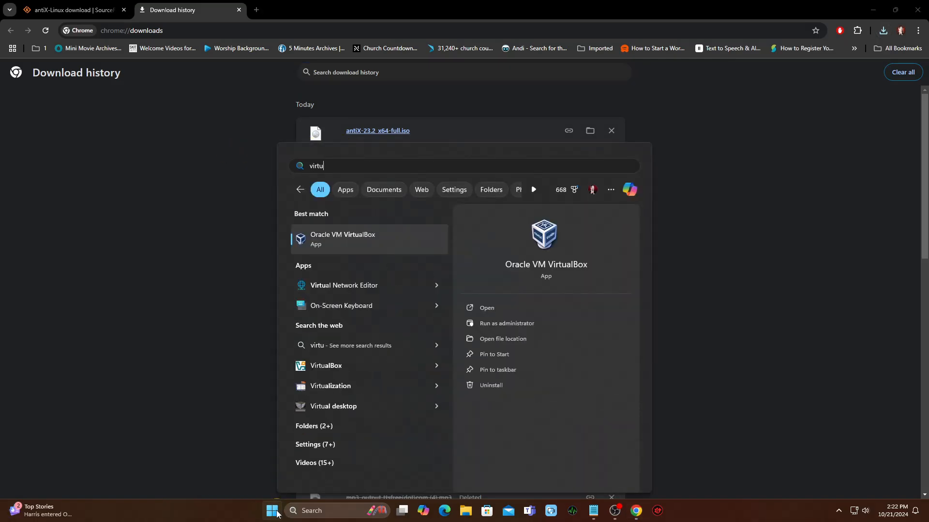
pyautogui.click(358, 240)
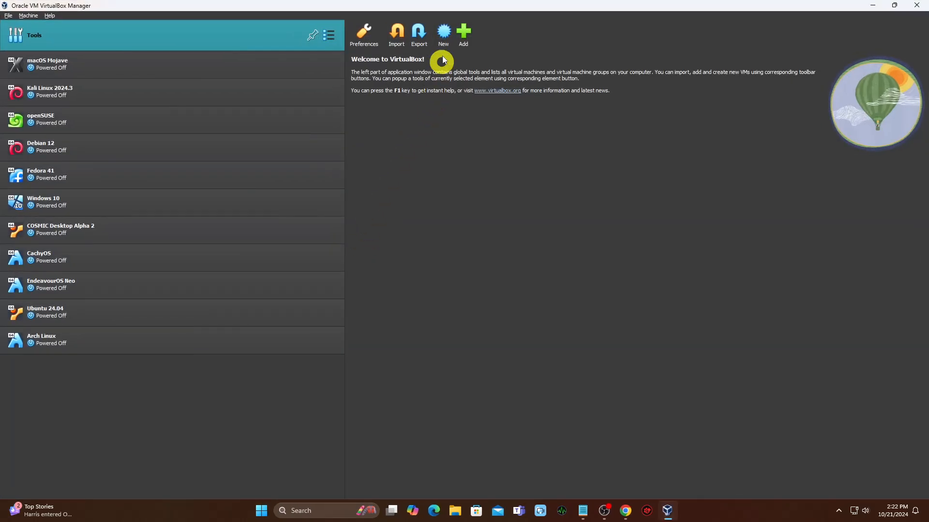
# Start a new virtual machine named "antiX Linux 23.2" with type Linux and version Debian (64-bit).
pyautogui.click(442, 41)
pyautogui.write('antiX ')
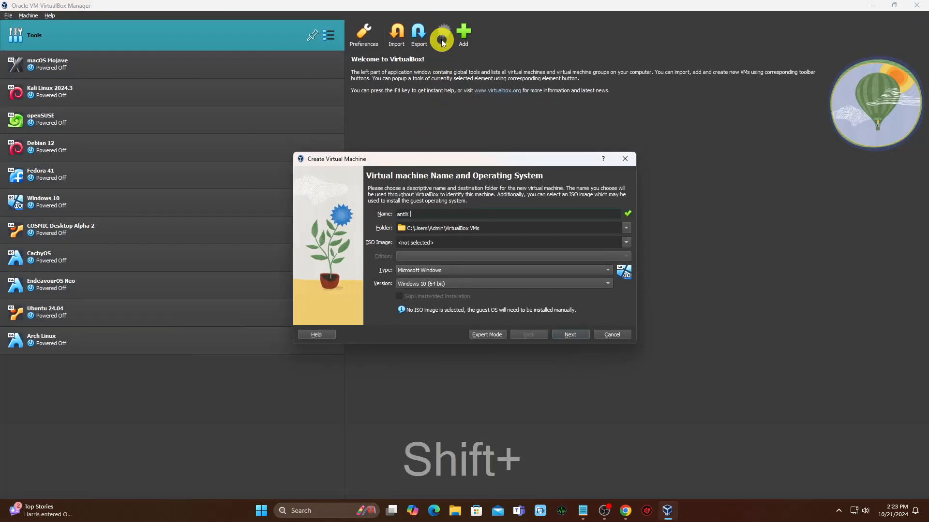
pyautogui.write('Linux 23.2')
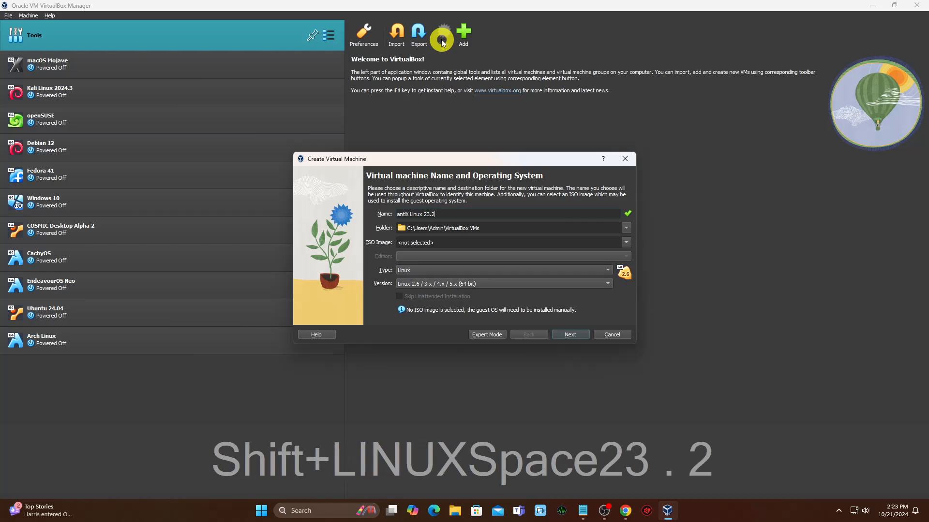
pyautogui.click(457, 282)
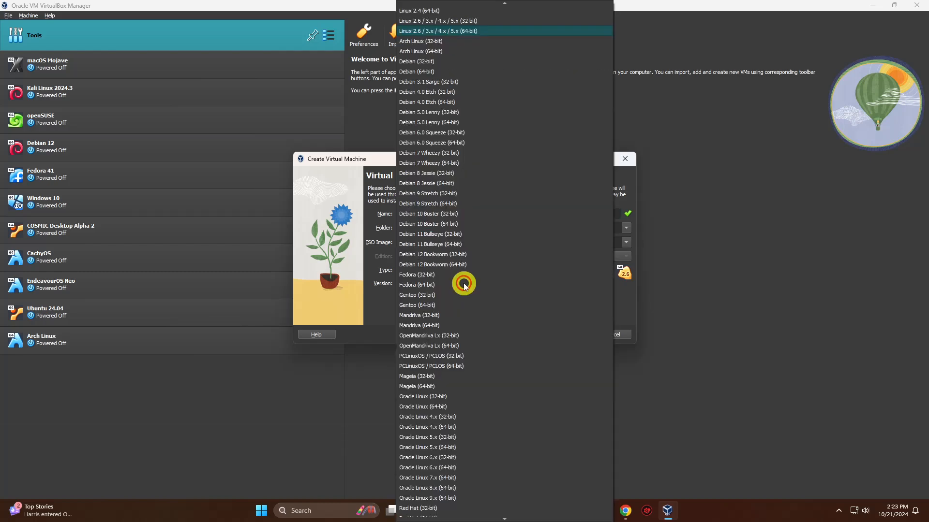
pyautogui.click(436, 72)
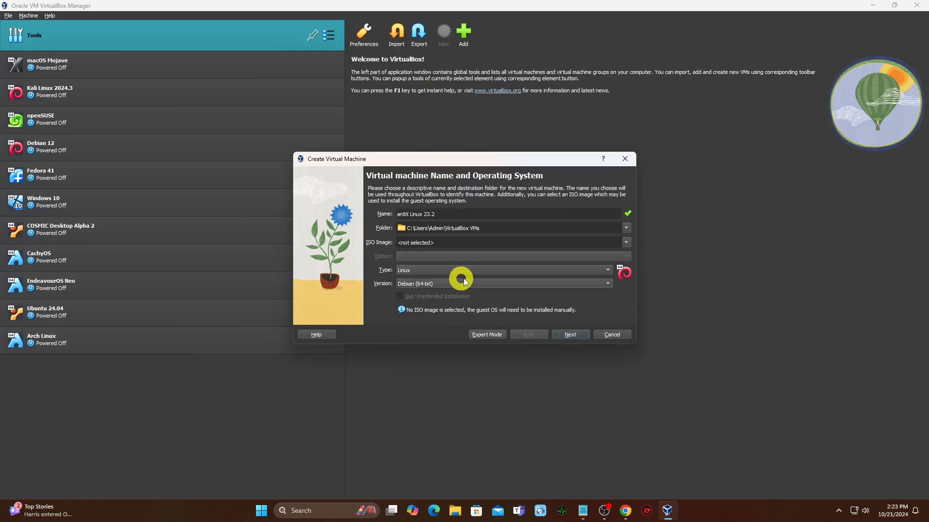
pyautogui.click(562, 334)
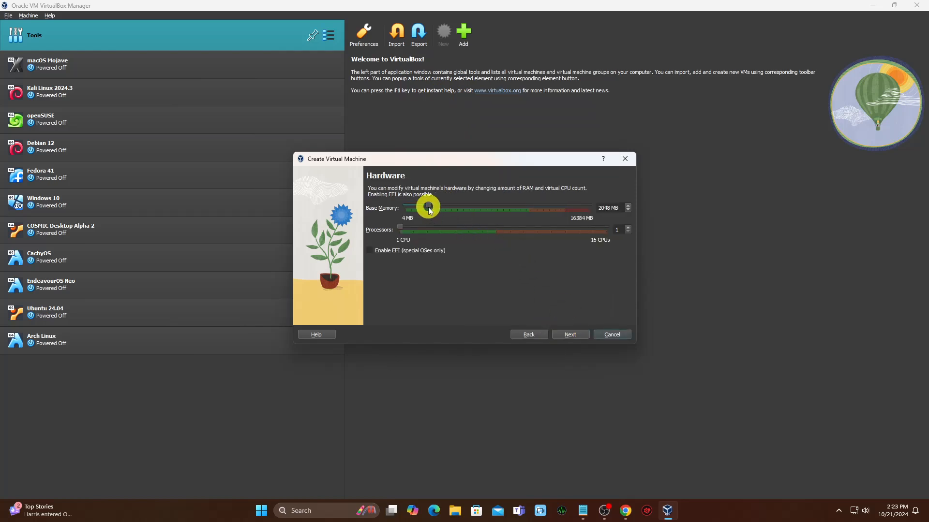
# Allocate 5909 MB of base memory and 5 processors to the new virtual machine.
pyautogui.moveTo(428, 205); pyautogui.dragTo(471, 205)
pyautogui.click(473, 229)
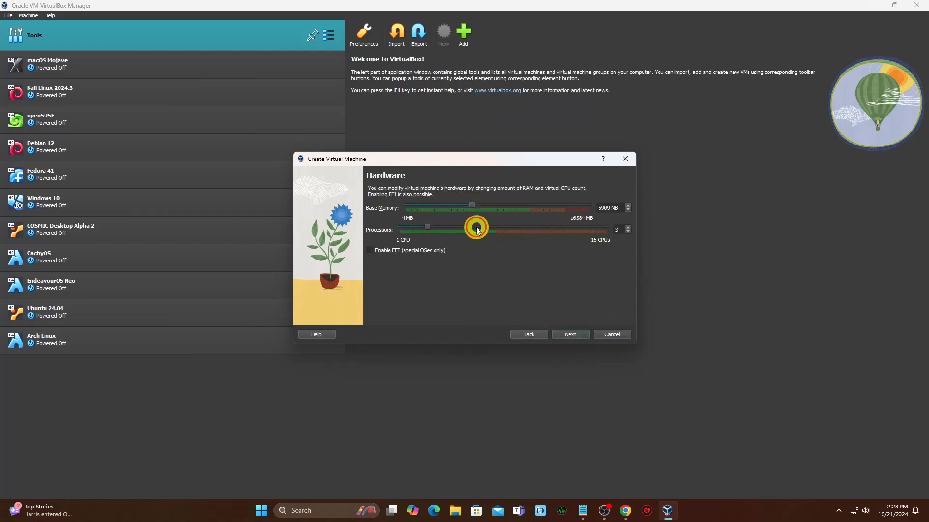
pyautogui.click(572, 334)
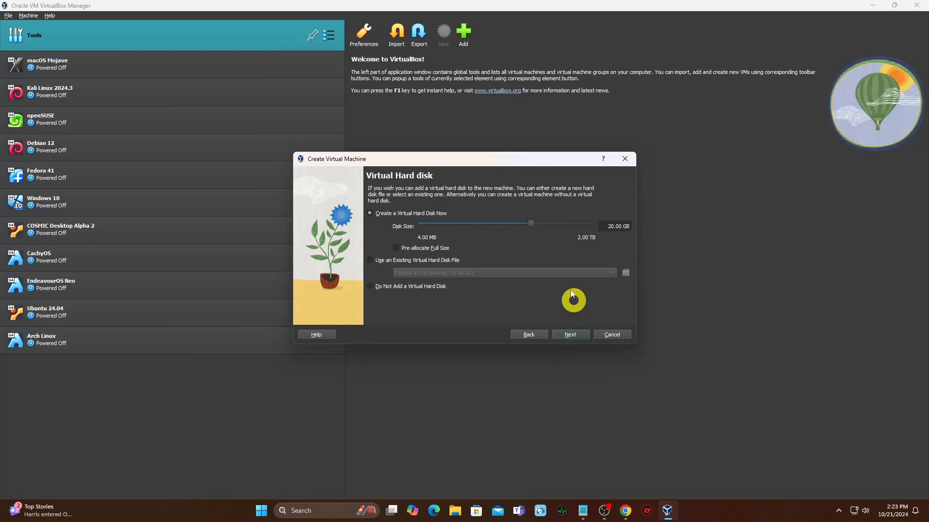
# Give the virtual machine a new 50 GB virtual hard disk and finish creating it.
pyautogui.doubleClick(608, 226)
pyautogui.write('50')
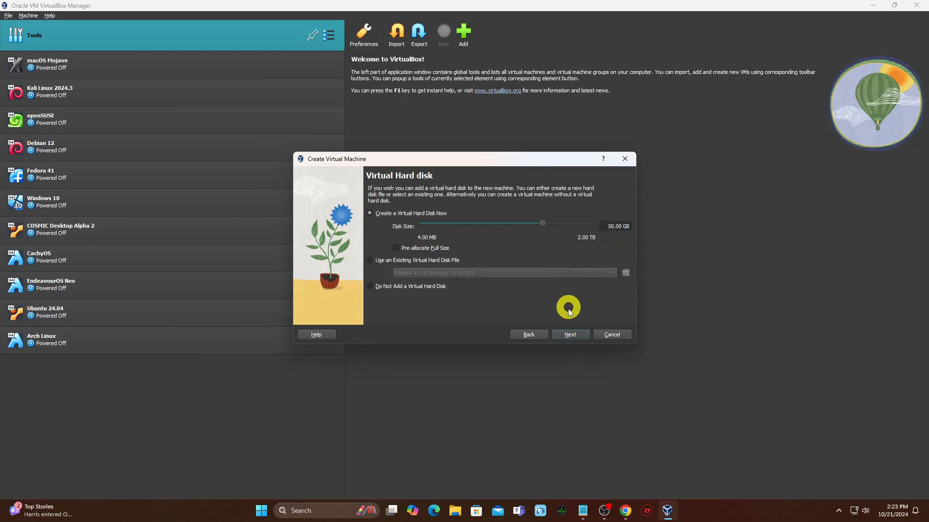
pyautogui.click(574, 337)
pyautogui.click(574, 337)
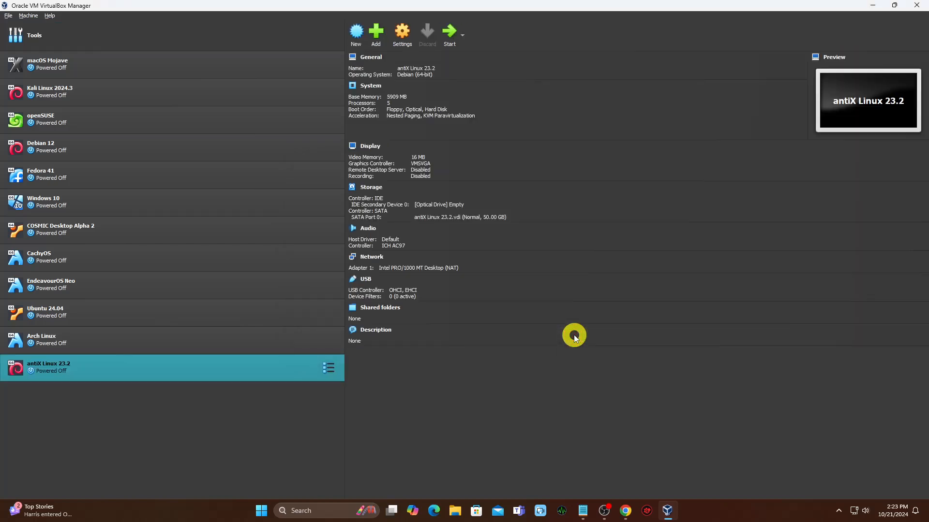
# In the antiX machine's display settings, set the video memory to 128 MB and enable 3D acceleration.
pyautogui.click(402, 39)
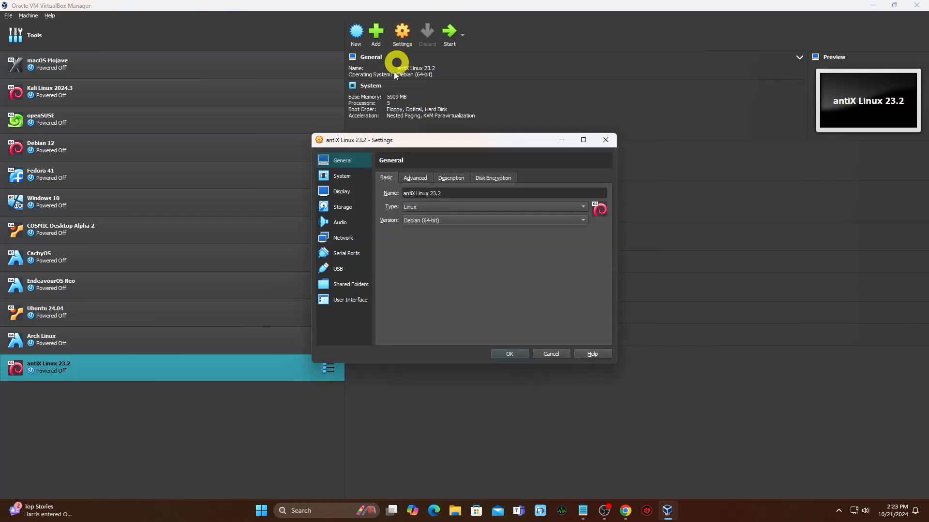
pyautogui.click(355, 176)
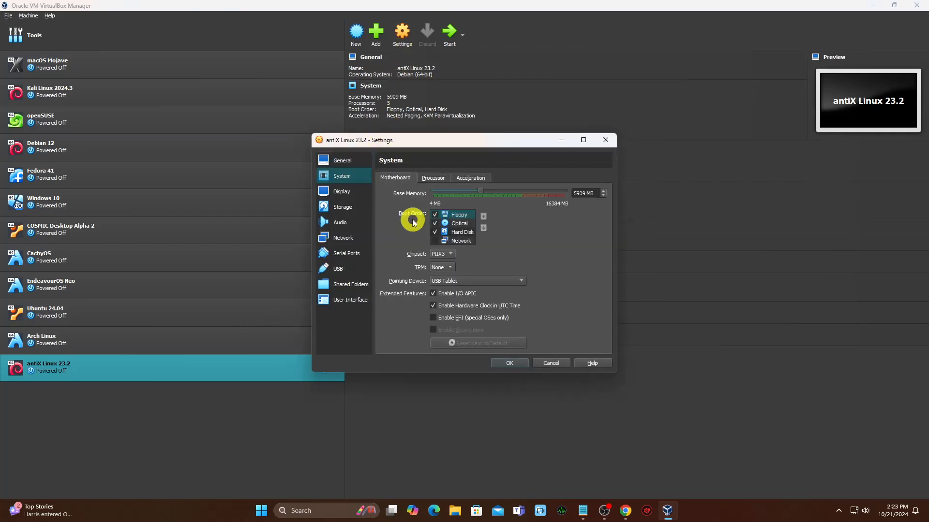
pyautogui.click(341, 192)
pyautogui.moveTo(448, 191); pyautogui.dragTo(472, 193)
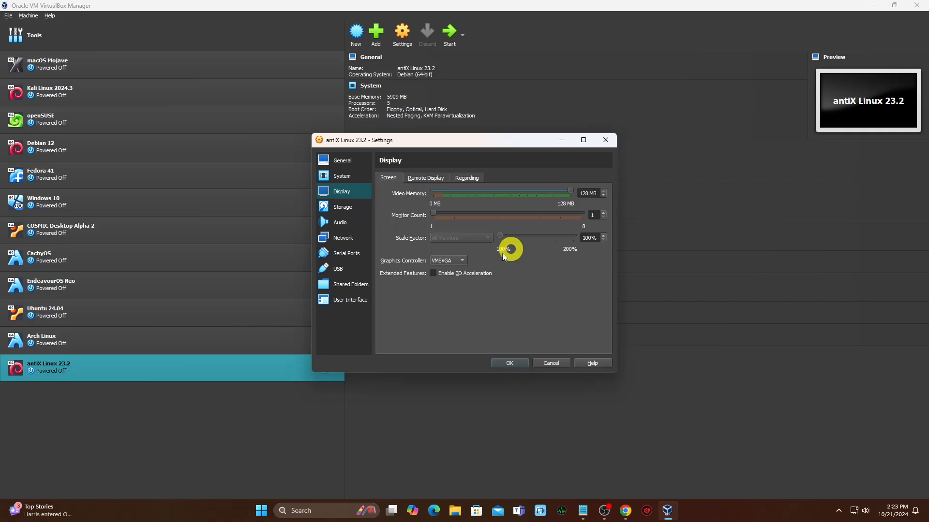
# Attach the antiX-23.2_x64-full disc image from Downloads to the machine's empty IDE optical drive.
pyautogui.click(354, 208)
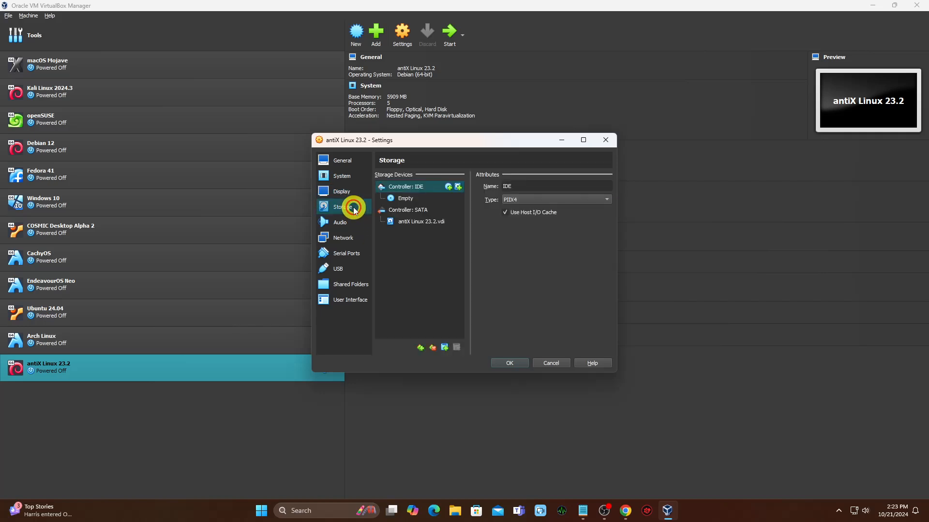
pyautogui.click(402, 198)
pyautogui.click(629, 185)
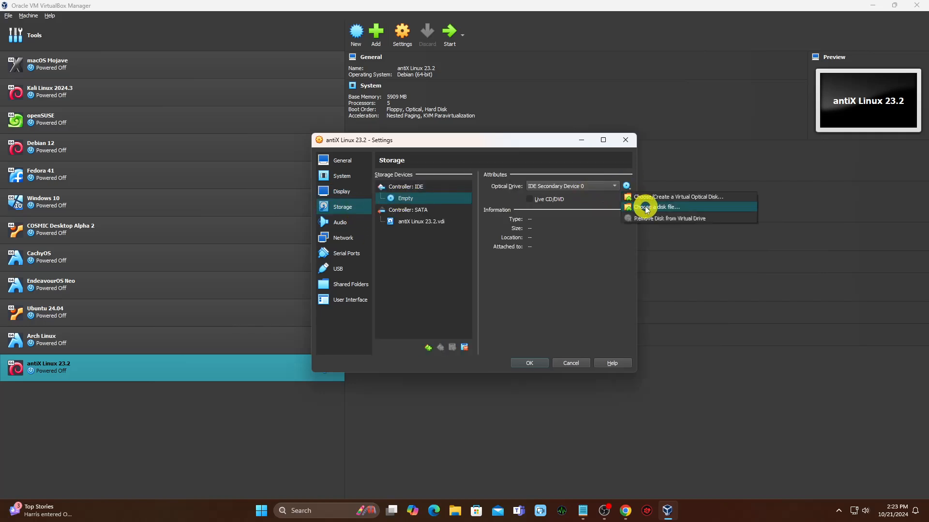
pyautogui.click(644, 206)
pyautogui.click(467, 239)
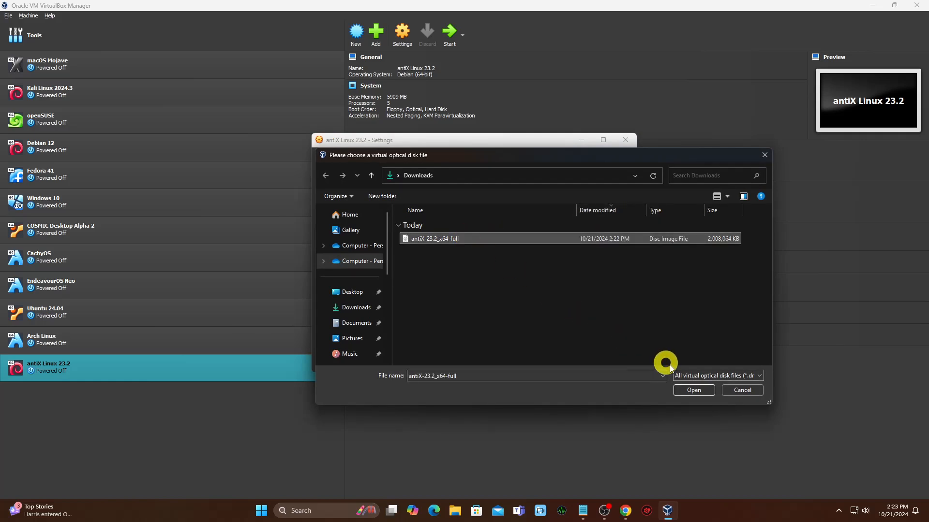
pyautogui.click(693, 390)
# Switch the machine's USB controller to USB 3.0 (xHCI), check the user interface settings and save the configuration.
pyautogui.click(353, 270)
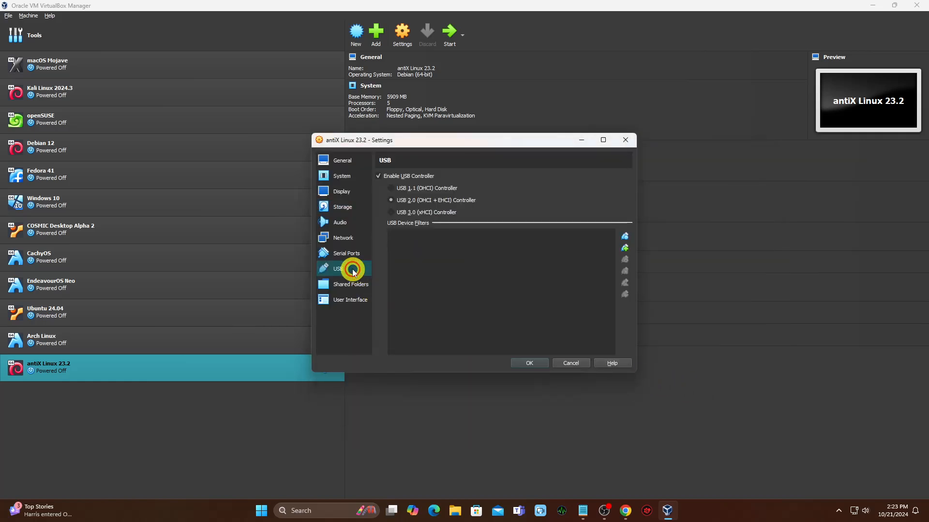
pyautogui.click(360, 300)
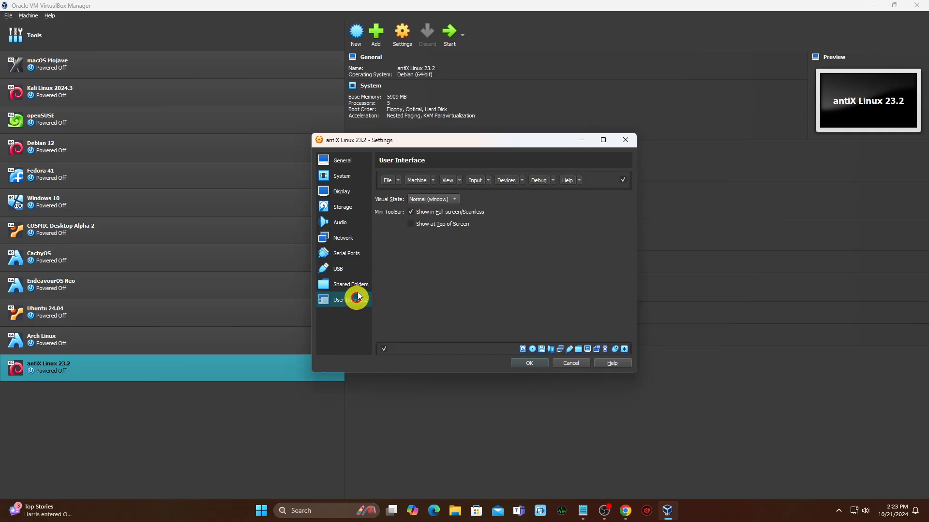
pyautogui.click(527, 368)
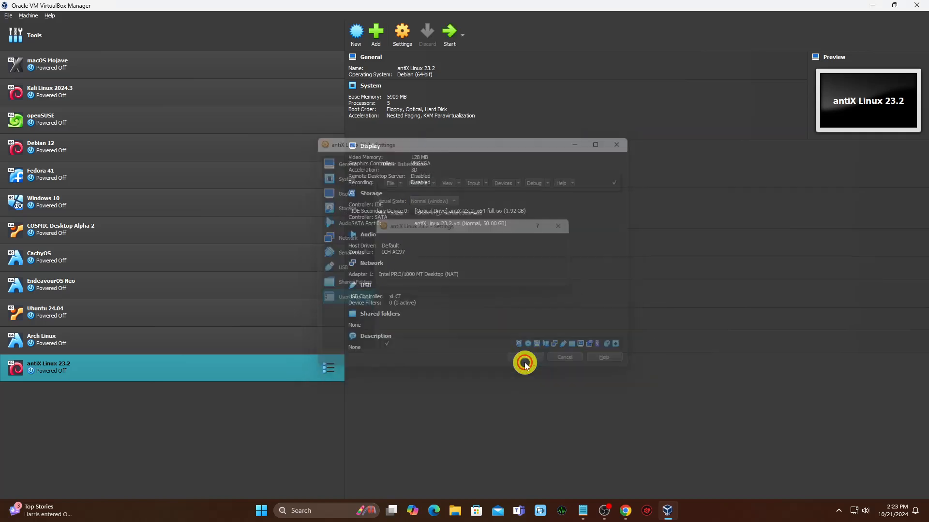
# Start the antiX Linux 23.2 machine, maximize its window and boot the live system with the legacy kernel.
pyautogui.click(449, 32)
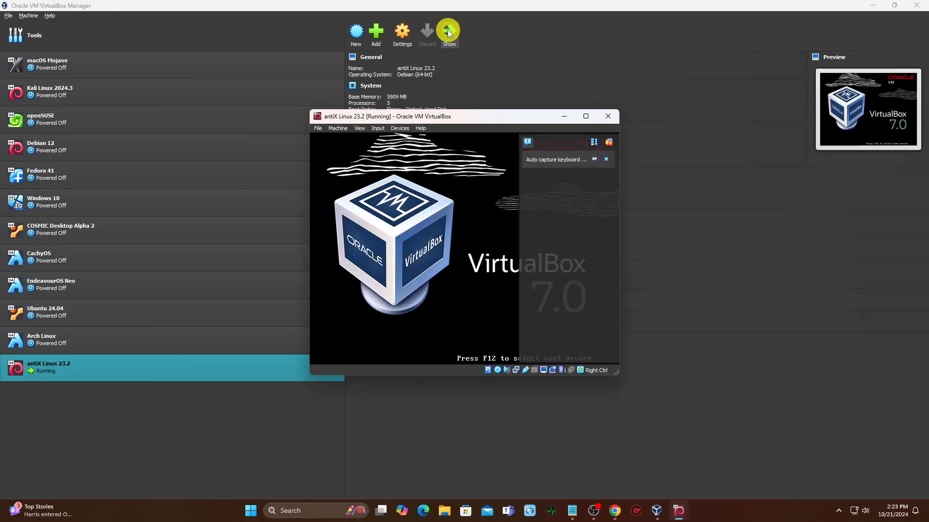
pyautogui.click(683, 162)
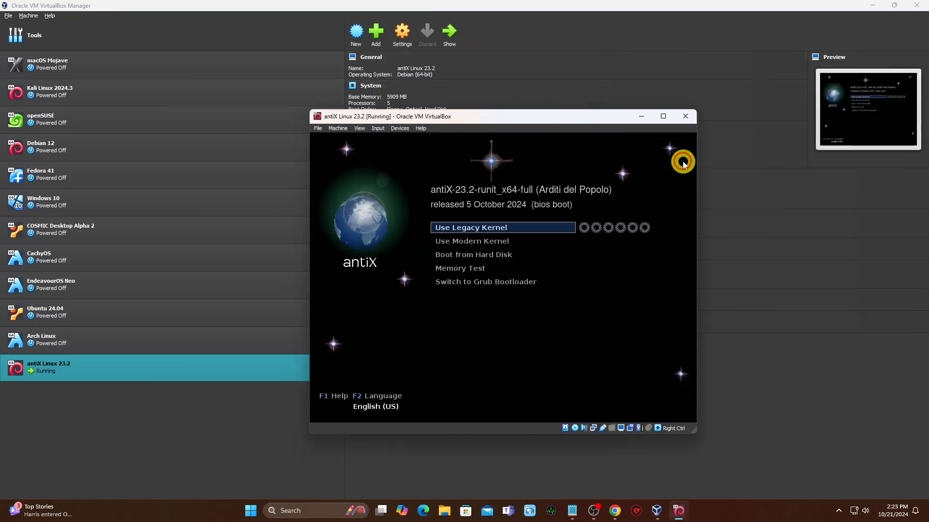
pyautogui.click(662, 115)
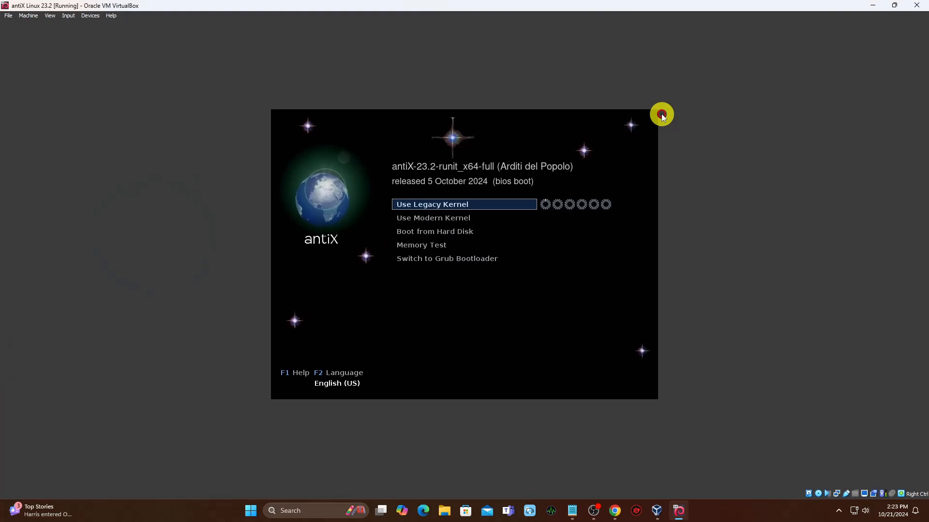
pyautogui.press('Return')
pyautogui.press('Return')
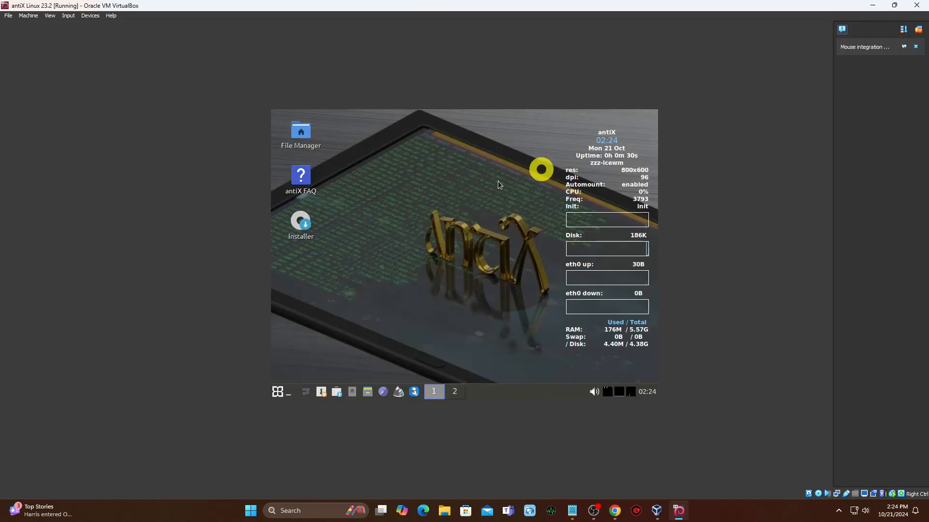
# Launch the antiX Linux installer from the live desktop.
pyautogui.click(305, 221)
pyautogui.rightClick(305, 222)
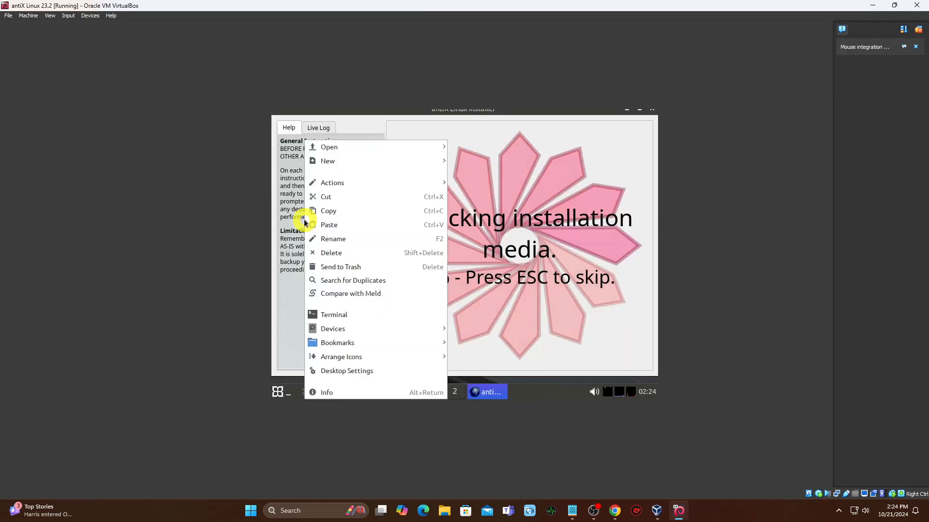
pyautogui.click(438, 148)
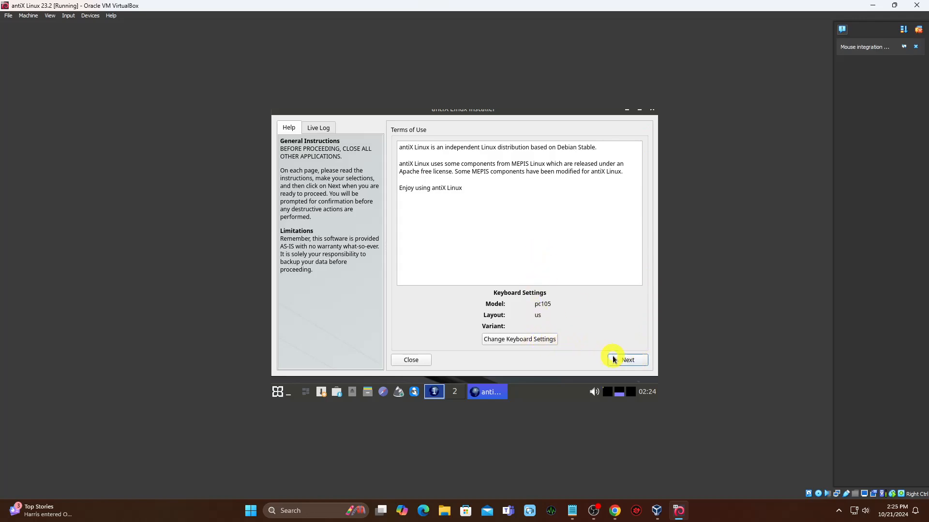
# Accept the terms and keyboard settings, and start a regular install using the entire 50 GB sda disk.
pyautogui.click(627, 360)
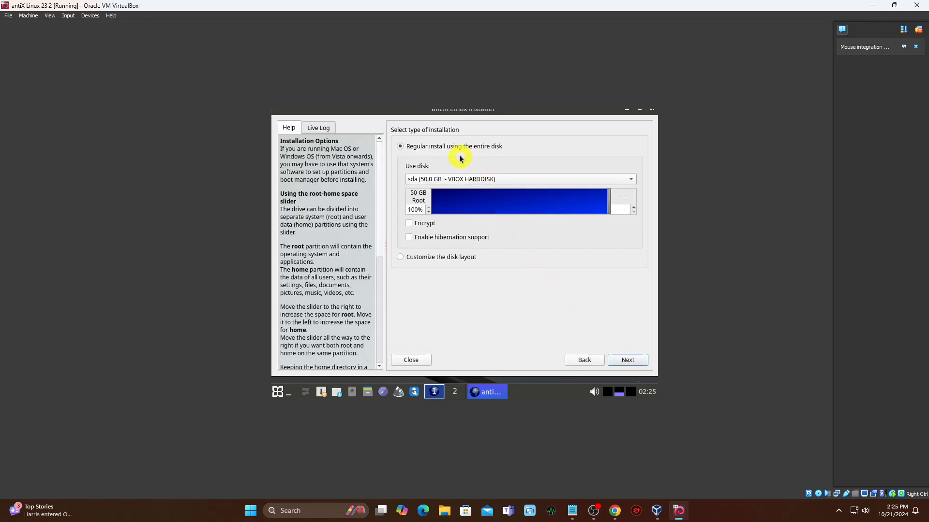
pyautogui.click(624, 359)
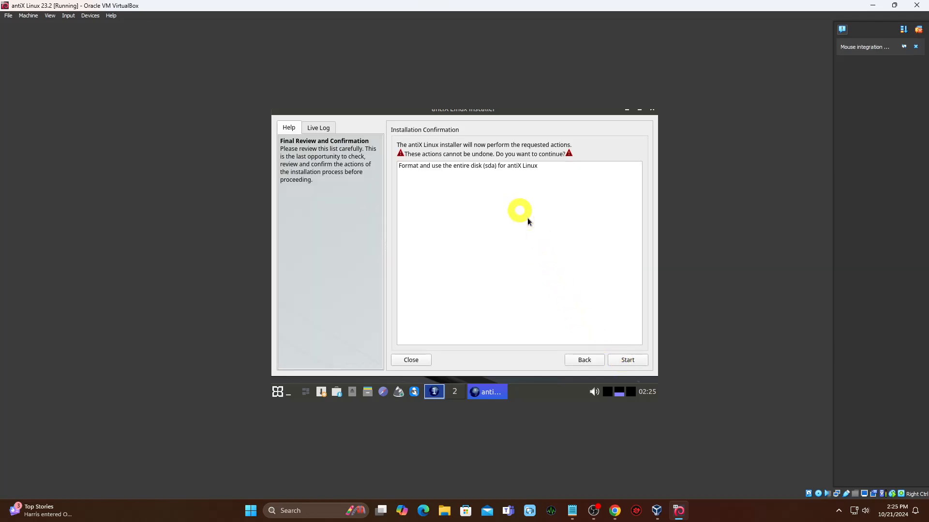
pyautogui.click(631, 364)
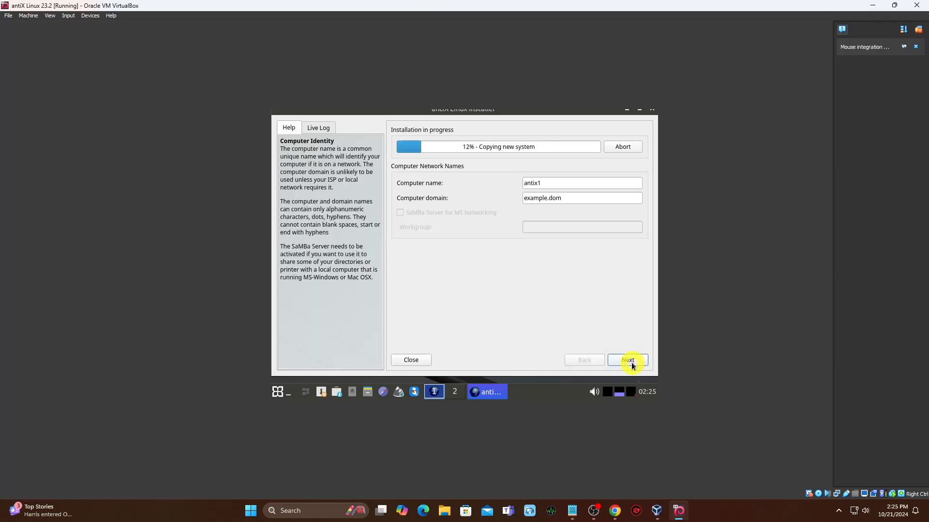
# Keep antix1 as the computer name and example.dom as the domain, and continue past the network names.
pyautogui.click(552, 182)
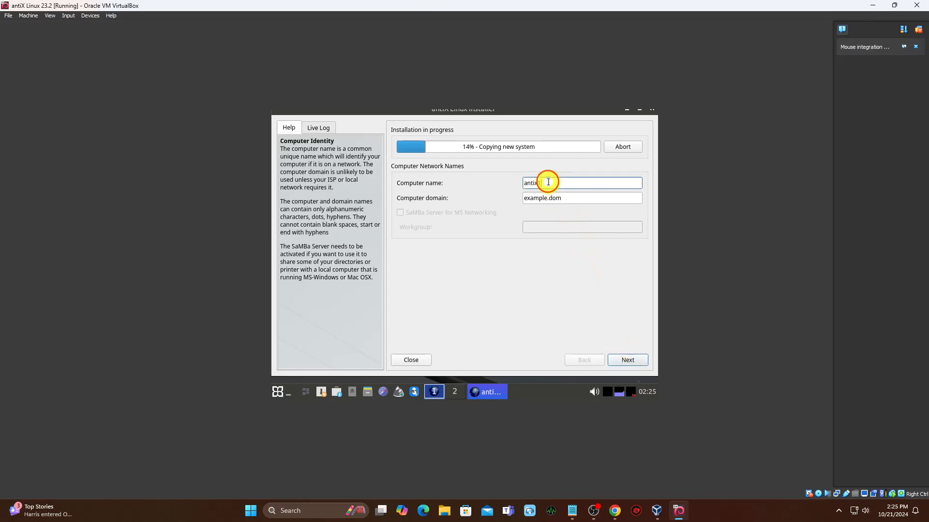
pyautogui.moveTo(567, 196); pyautogui.dragTo(519, 201)
pyautogui.click(542, 197)
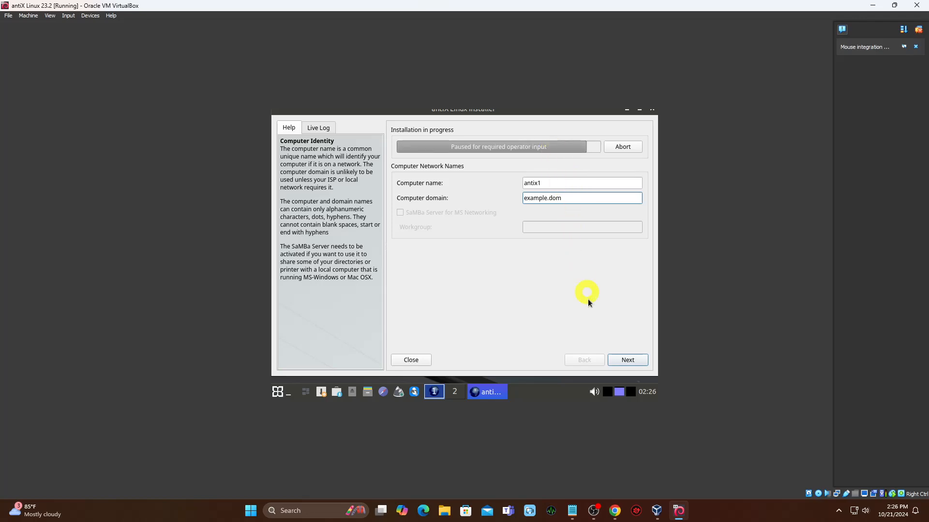
pyautogui.click(624, 360)
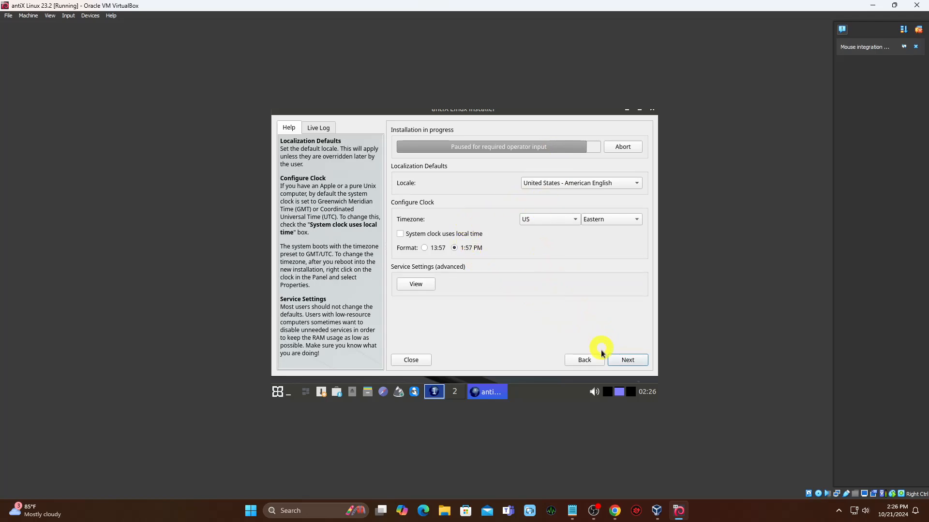
# Accept the United States locale and US Eastern timezone, and enter the default user's login name, password and password confirmation.
pyautogui.click(632, 361)
pyautogui.write('markh')
pyautogui.press('Tab')
pyautogui.write('••••')
pyautogui.press('Tab')
pyautogui.write('••••')
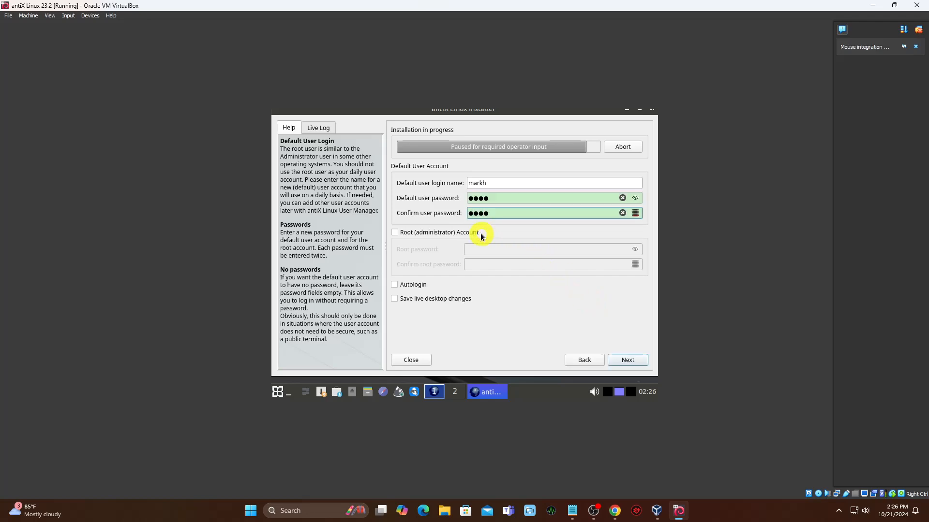
# Enable the root (administrator) account, enter and confirm the root password, and continue past the user accounts.
pyautogui.click(395, 233)
pyautogui.click(507, 248)
pyautogui.write('••••')
pyautogui.press('Tab')
pyautogui.write('•')
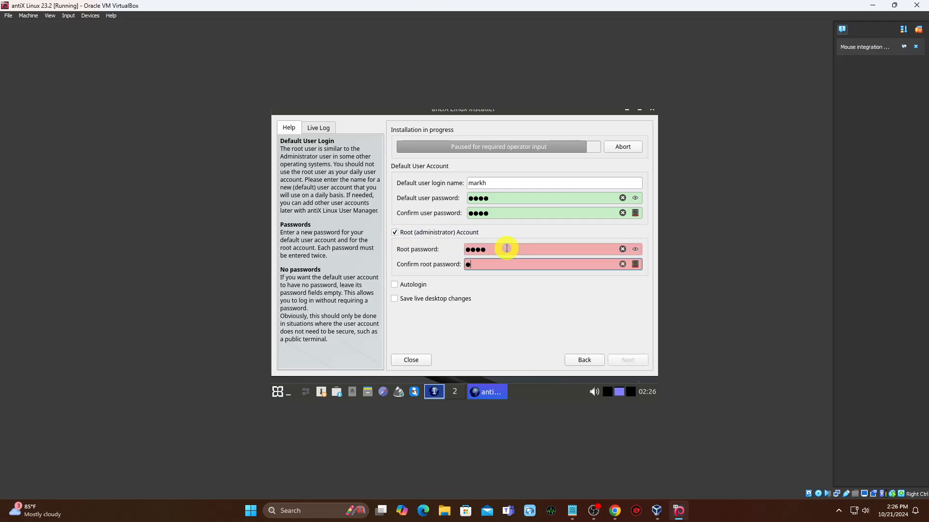
pyautogui.write('•••')
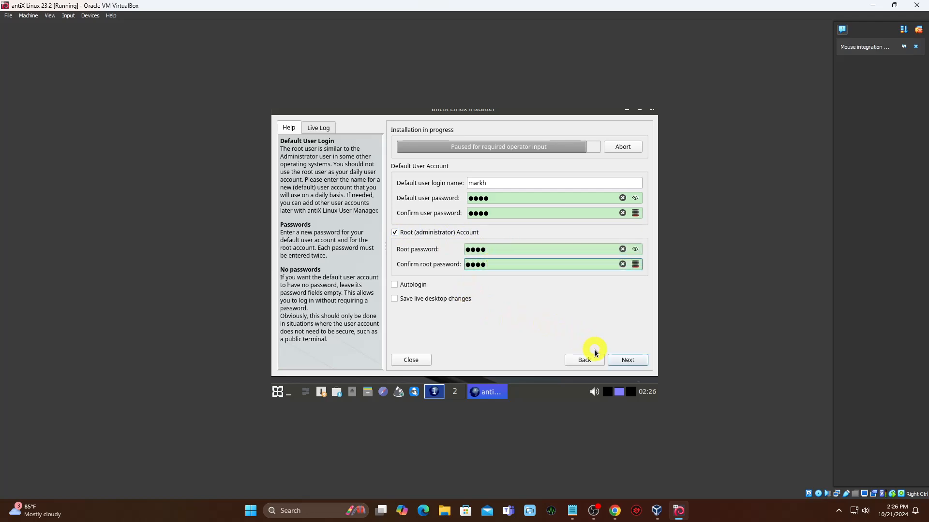
pyautogui.click(626, 361)
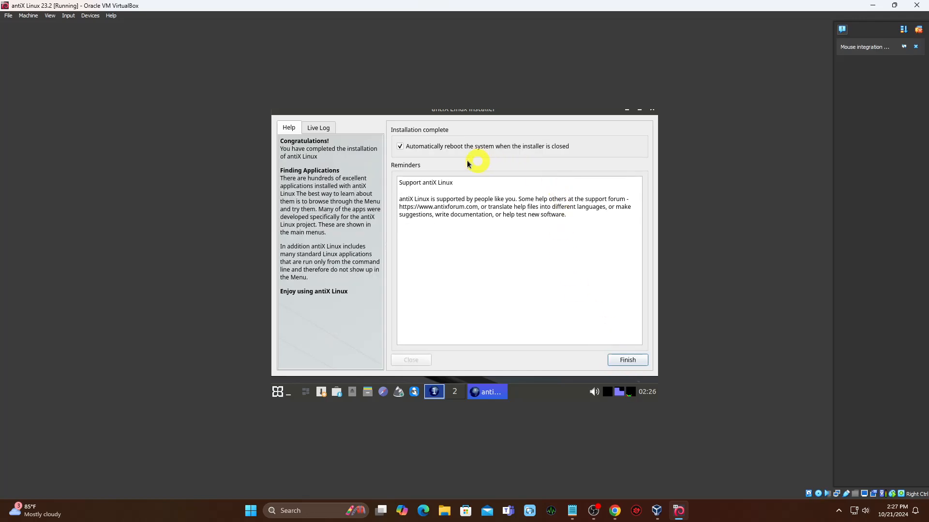
# Finish the installer with automatic reboot, and boot from the hard disk into the antiX-23.1 Arditi del Popolo entry.
pyautogui.click(628, 360)
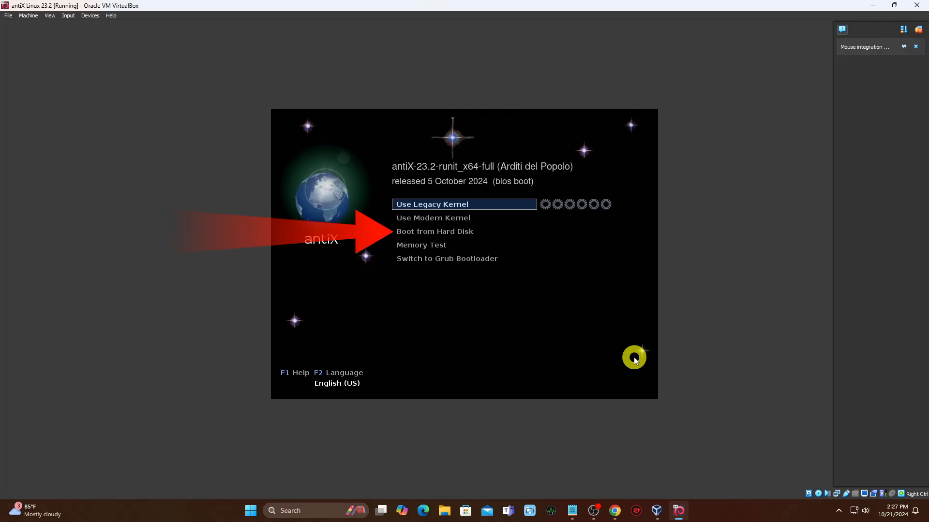
pyautogui.press('Down')
pyautogui.press('Down')
pyautogui.press('Return')
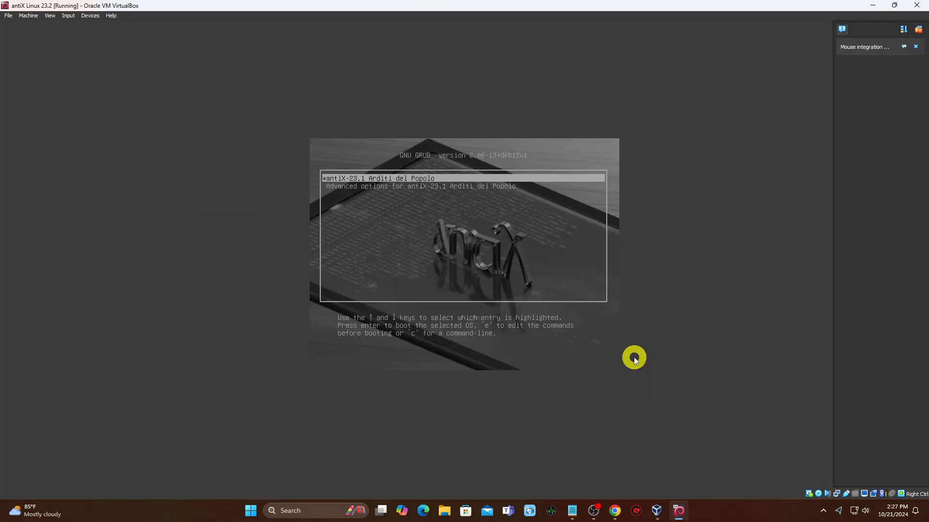
pyautogui.press('Return')
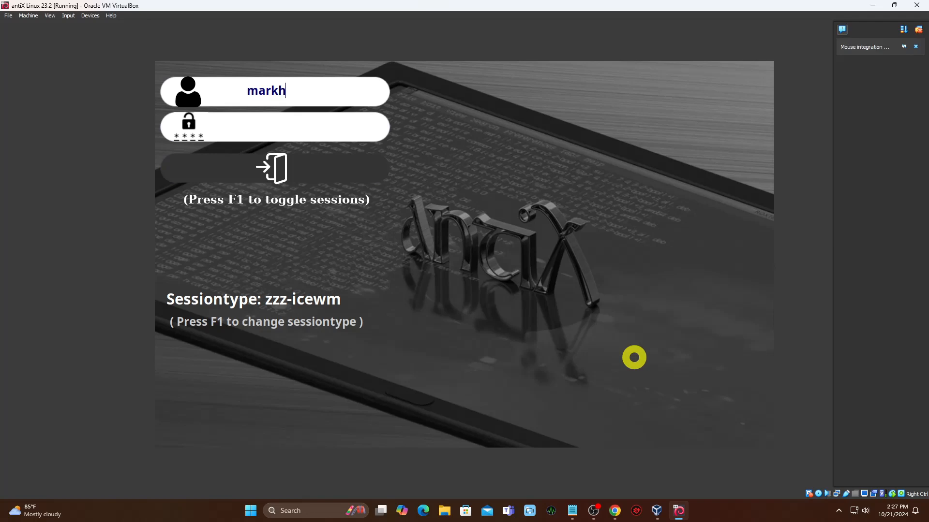
# Log in to the installed system with the default user's password and open the desktop's main menu.
pyautogui.click(344, 130)
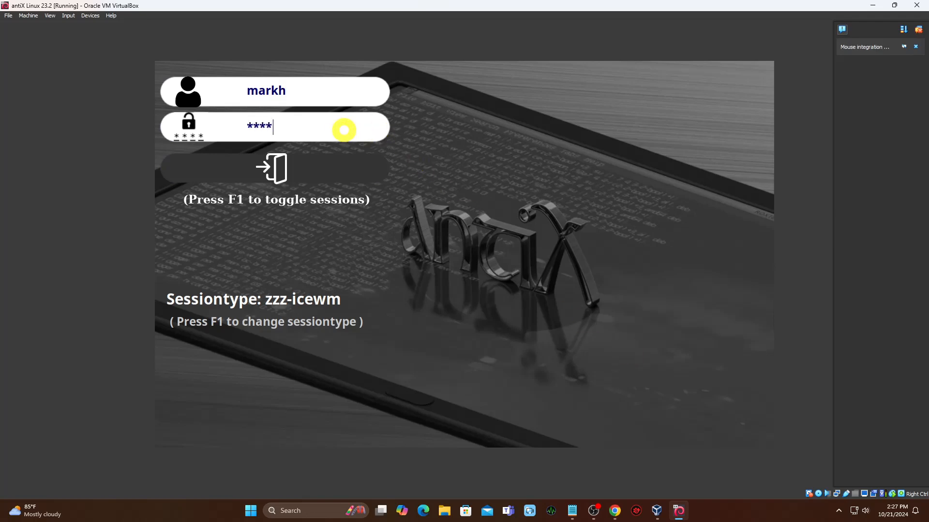
pyautogui.press('Return')
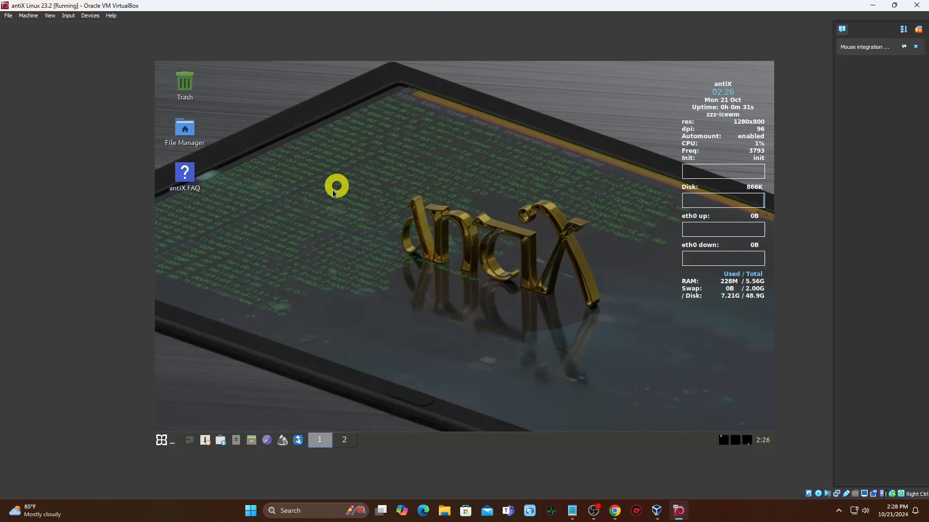
pyautogui.click(164, 440)
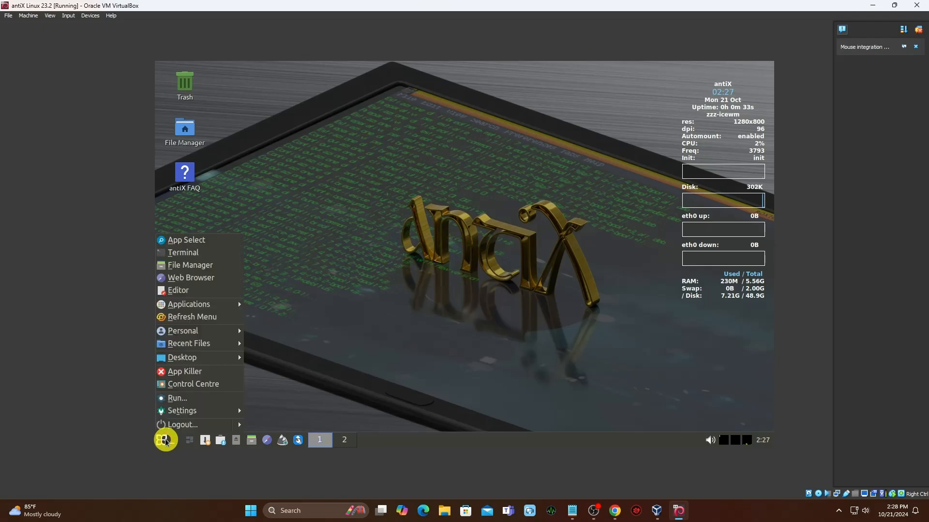